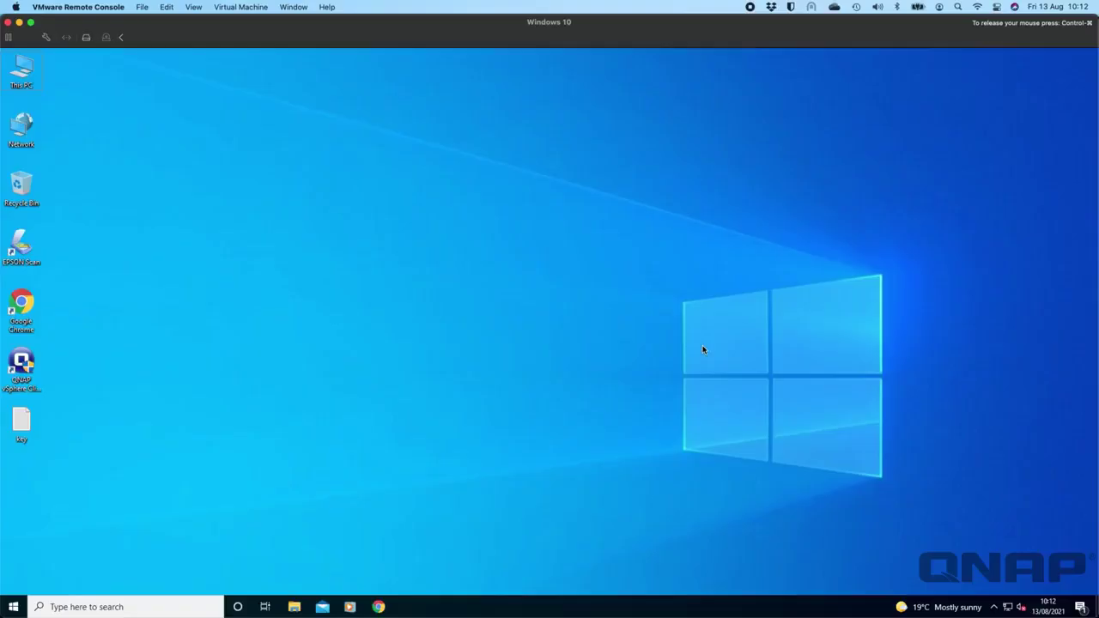
- Open the Windows search panel from the taskbar's 'Type here to search' box
left_click(125, 607)
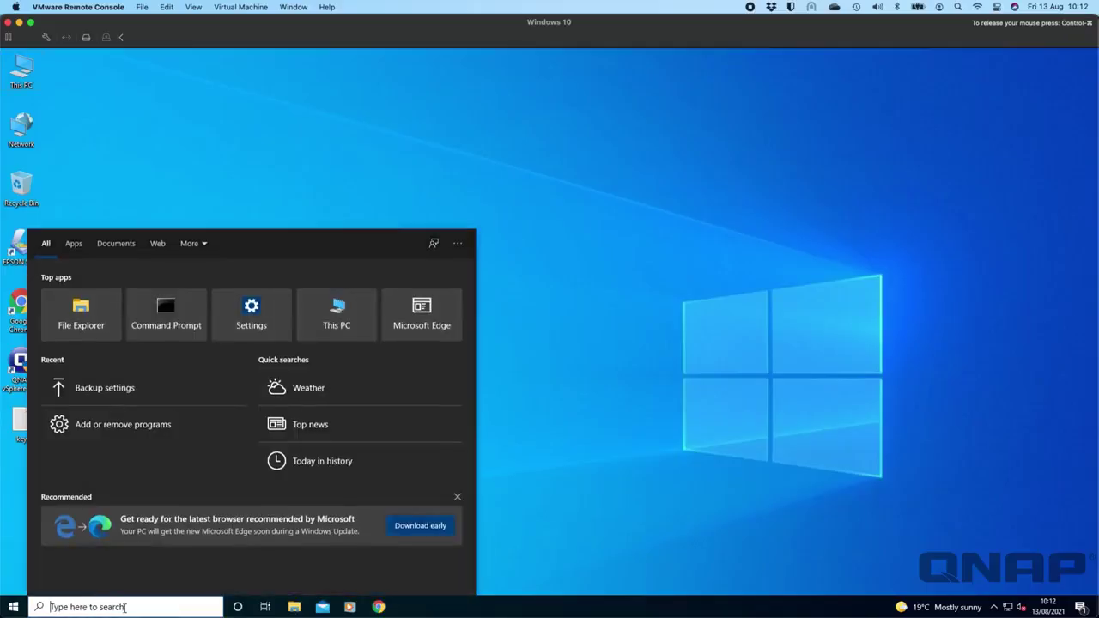
- Search for 'backup' and open the Backup settings page
type("backup")
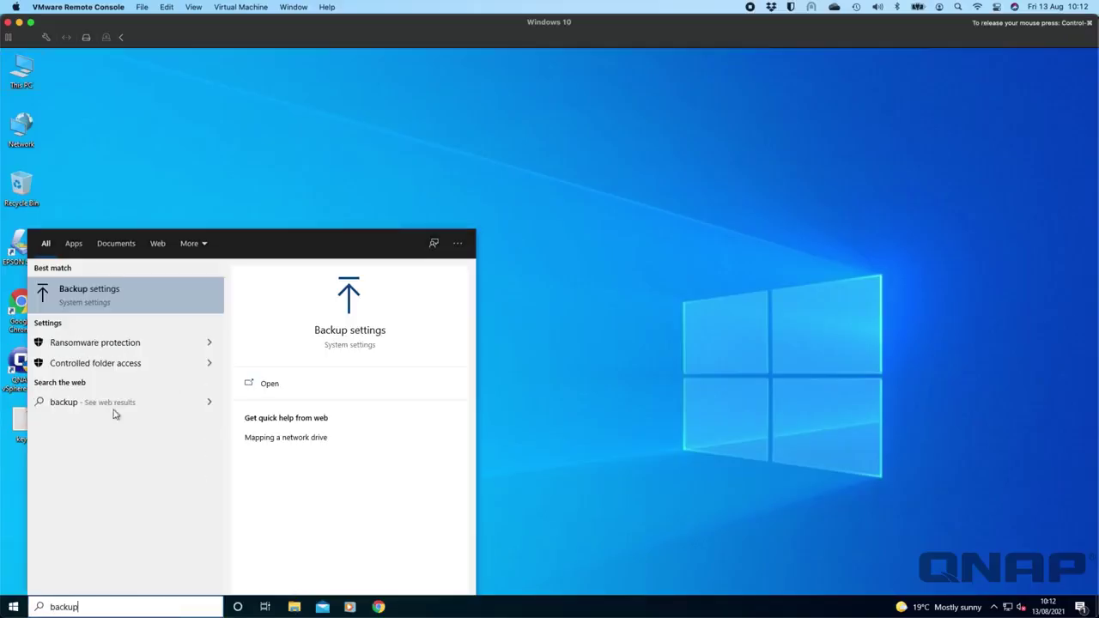
left_click(160, 309)
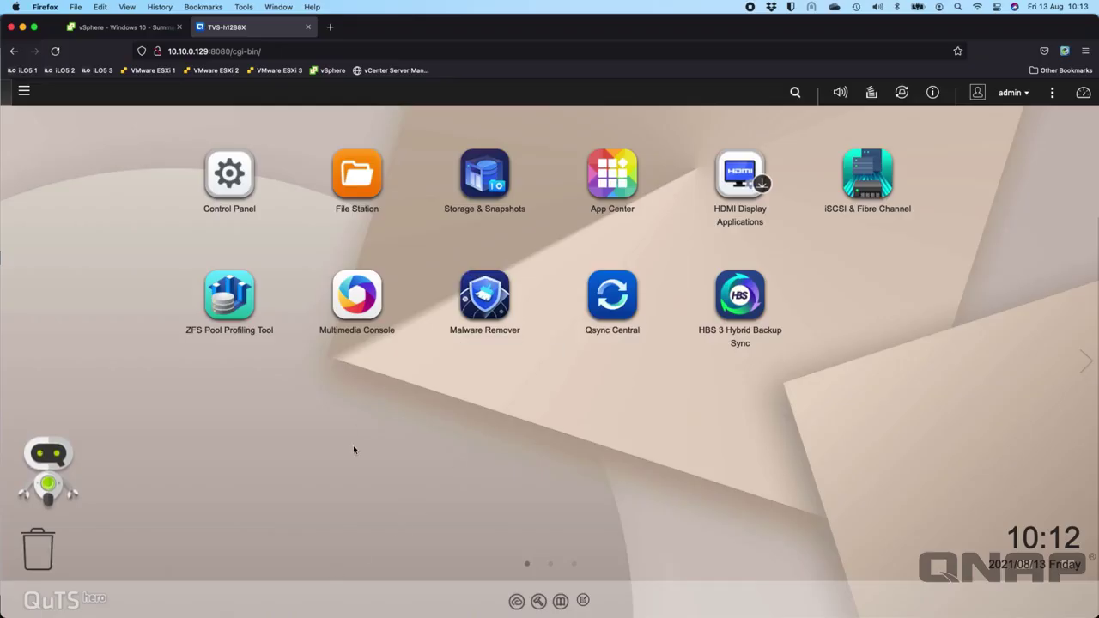
- In maximized Storage & Snapshots, expand Storage Pool 2 to reveal the 1.00 TB Backup-Win10 folder
left_click(502, 161)
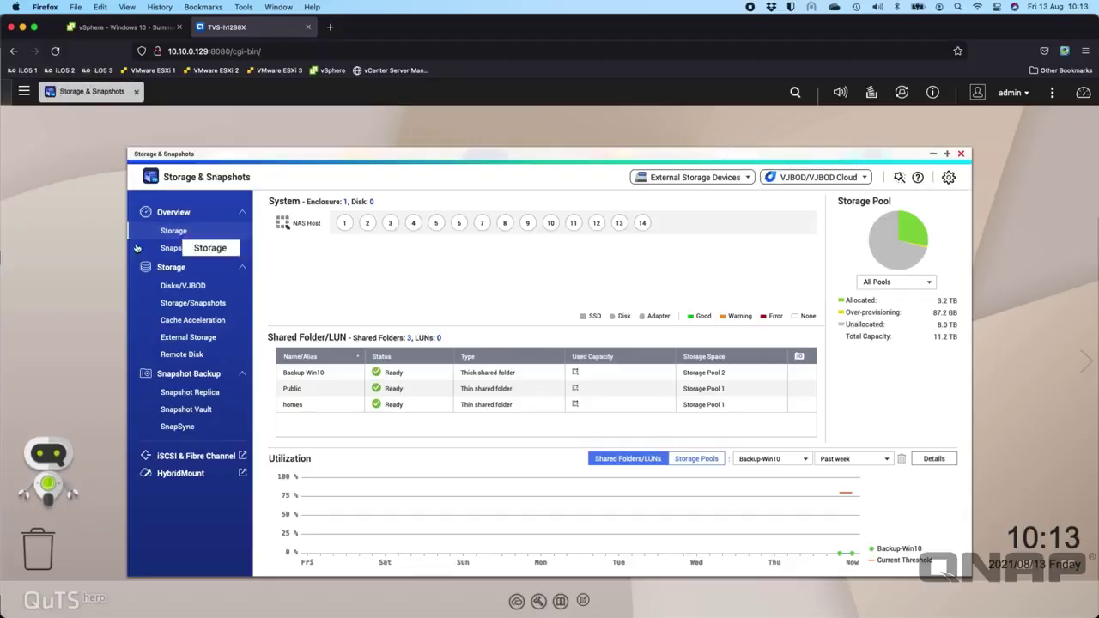
left_click(198, 301)
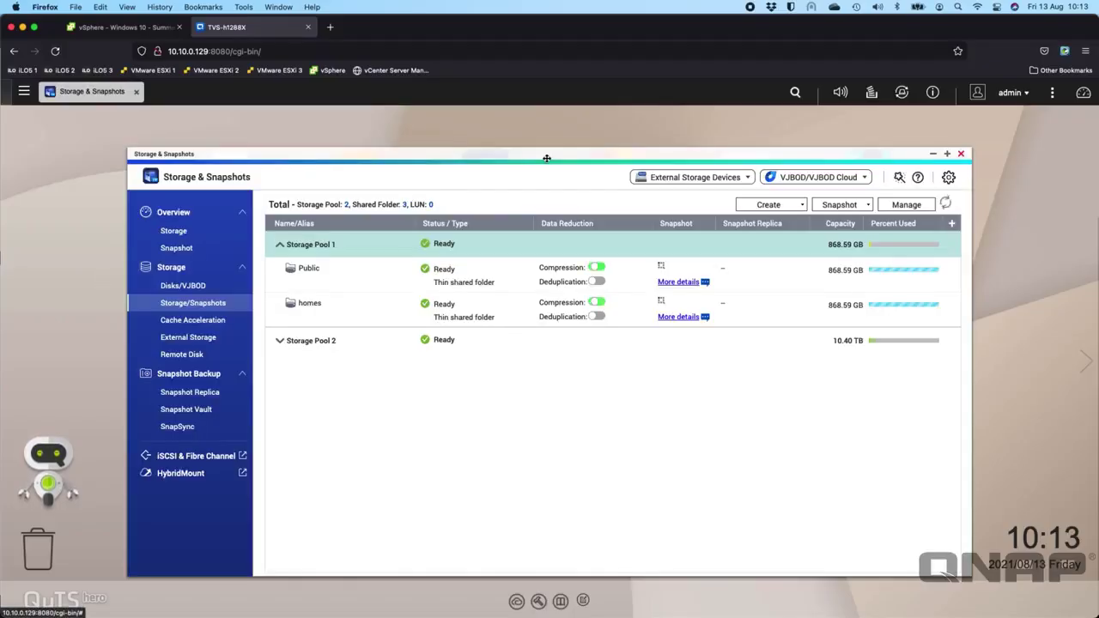
double_click(533, 155)
left_click(152, 299)
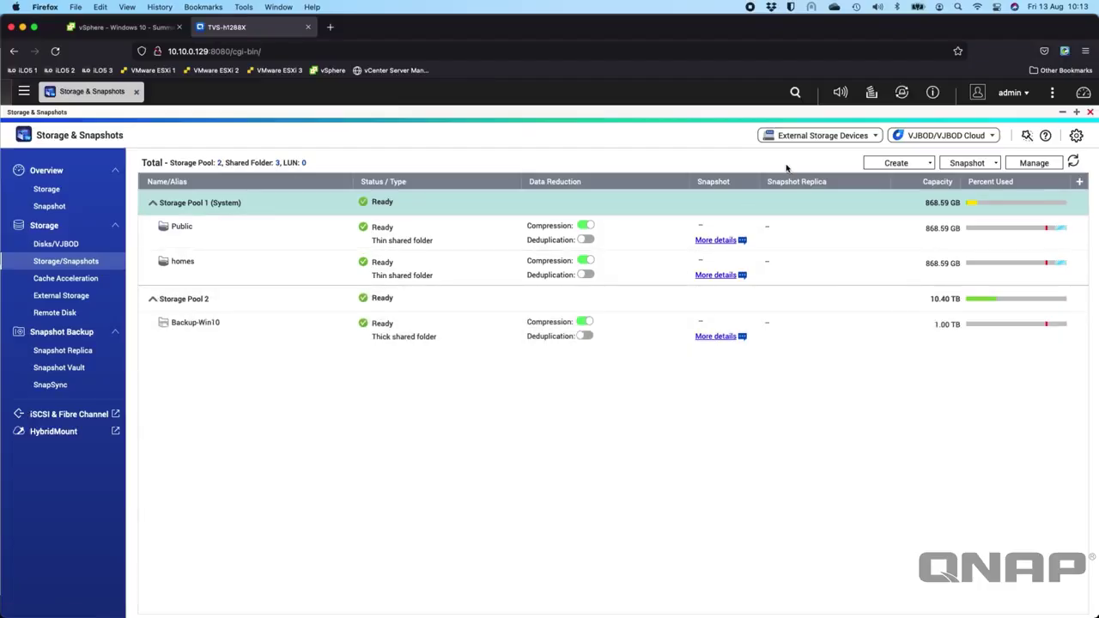
left_click(925, 169)
left_click(24, 91)
- Confirm Backup-Win10 is listed under Control Panel's Shared Folders, then close Control Panel
left_click(74, 167)
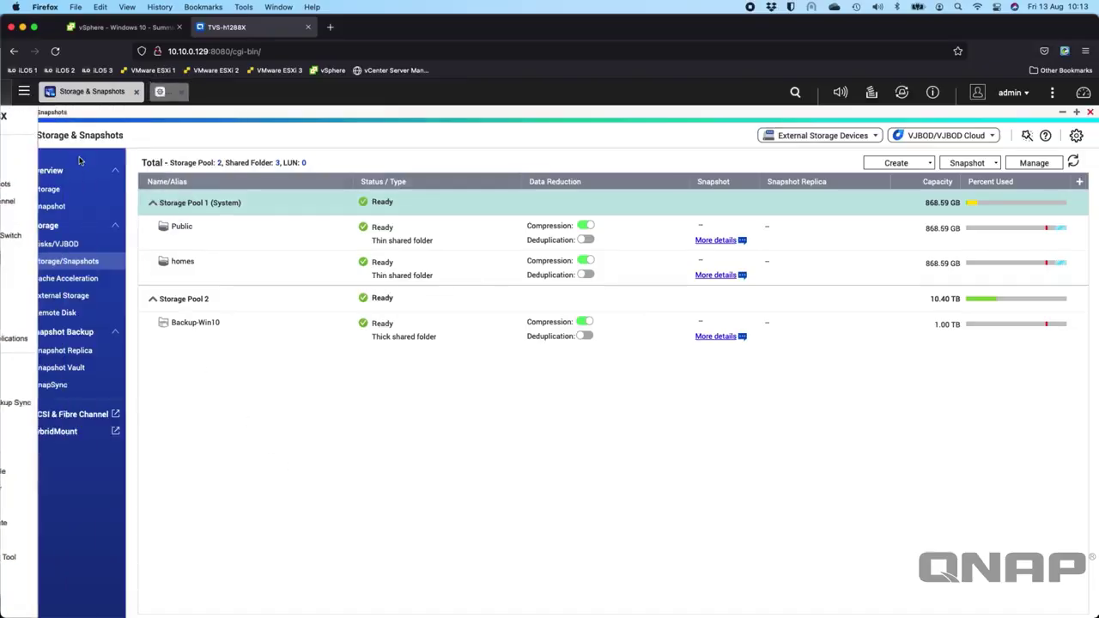
left_click(699, 357)
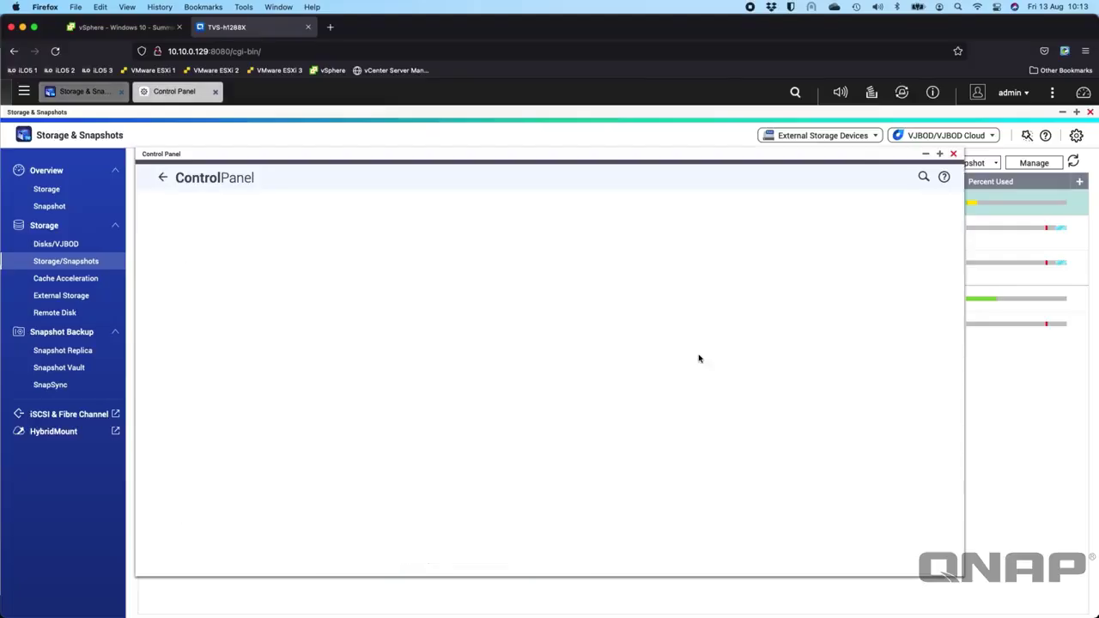
left_click(336, 222)
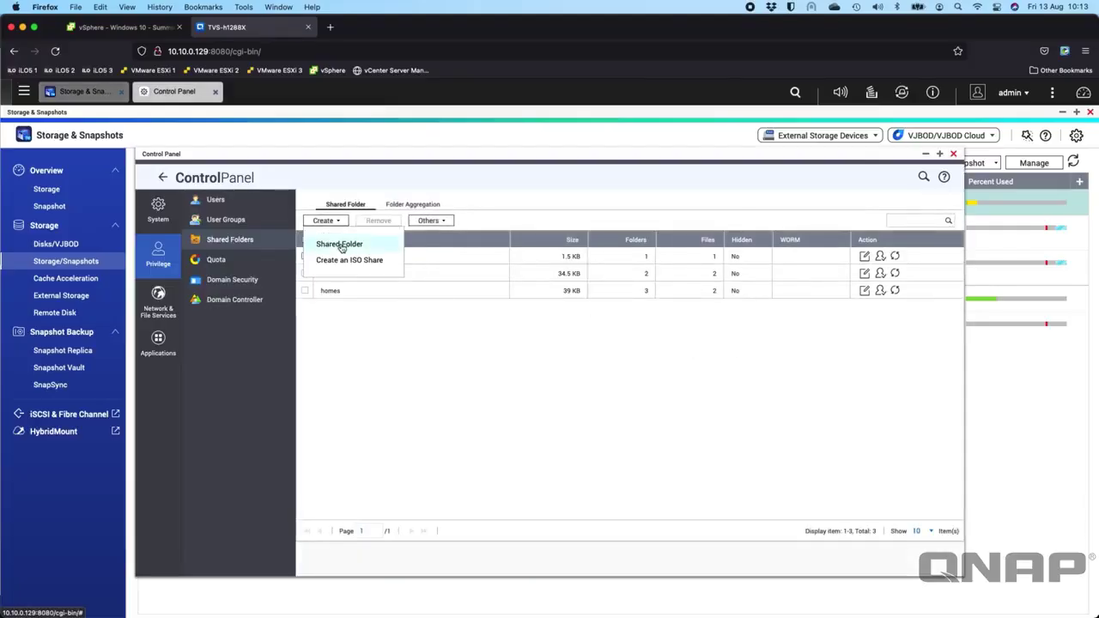
left_click(400, 357)
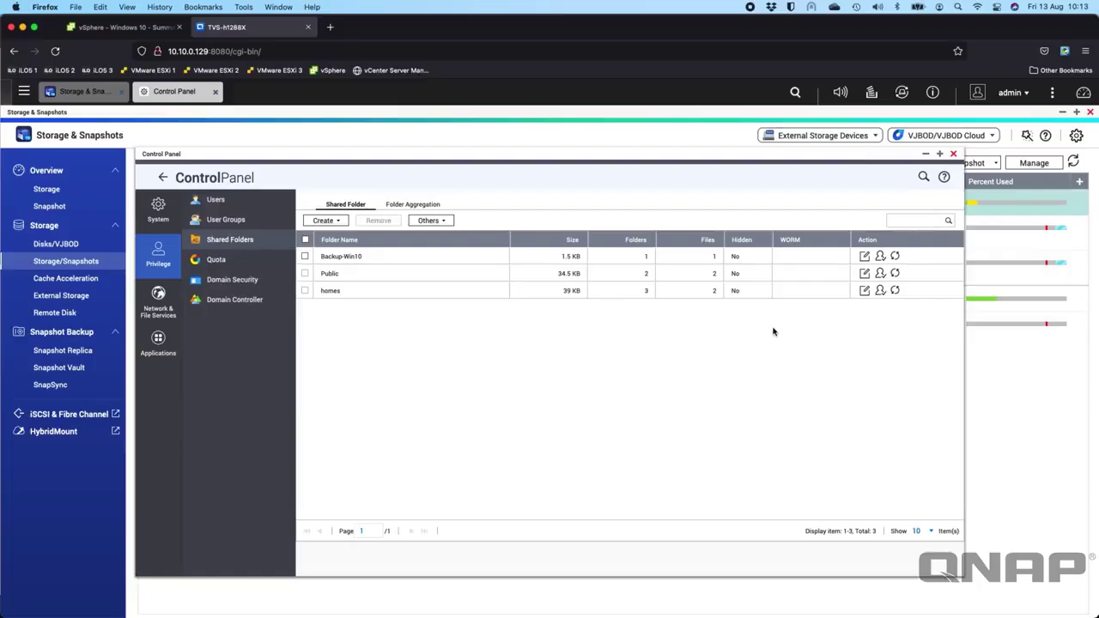
left_click(954, 154)
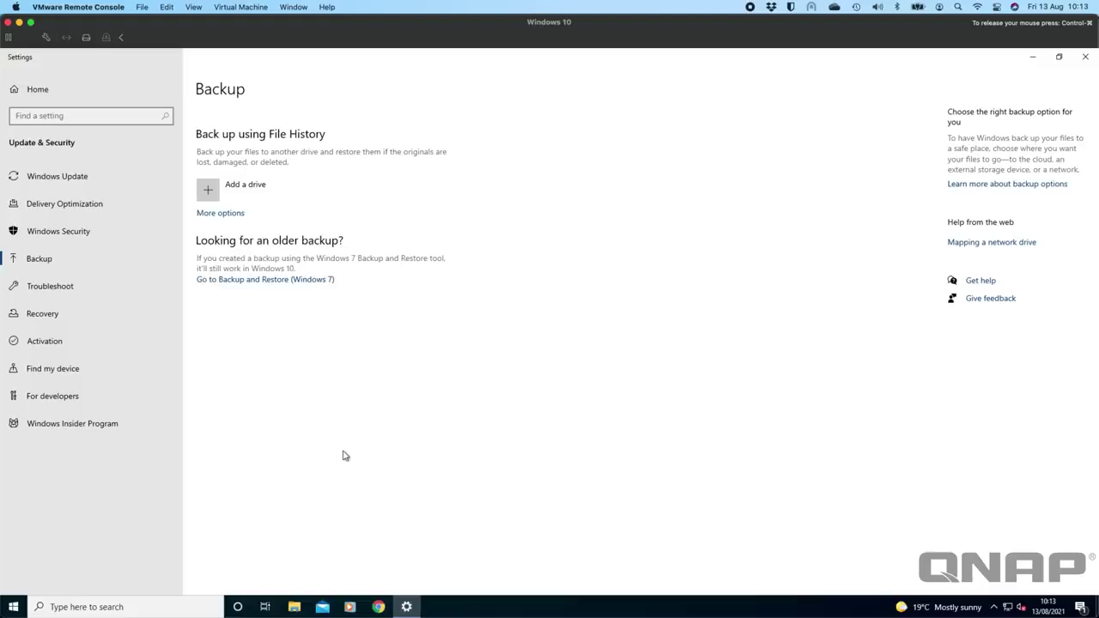
- After Add a drive finds no drives, open File History from More options' advanced settings
left_click(209, 192)
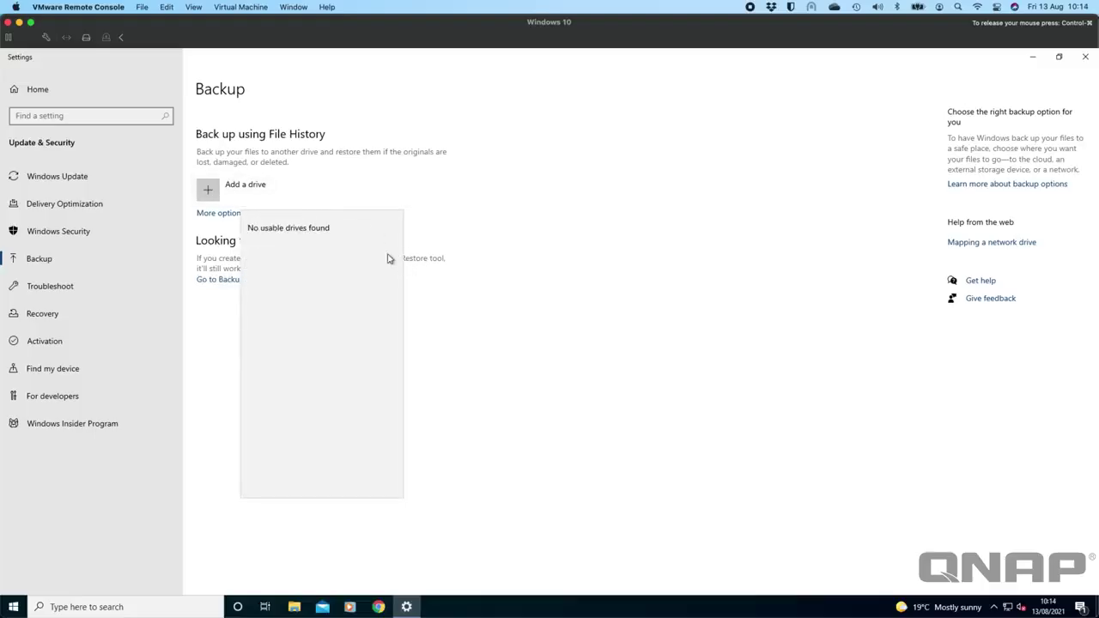
left_click(453, 231)
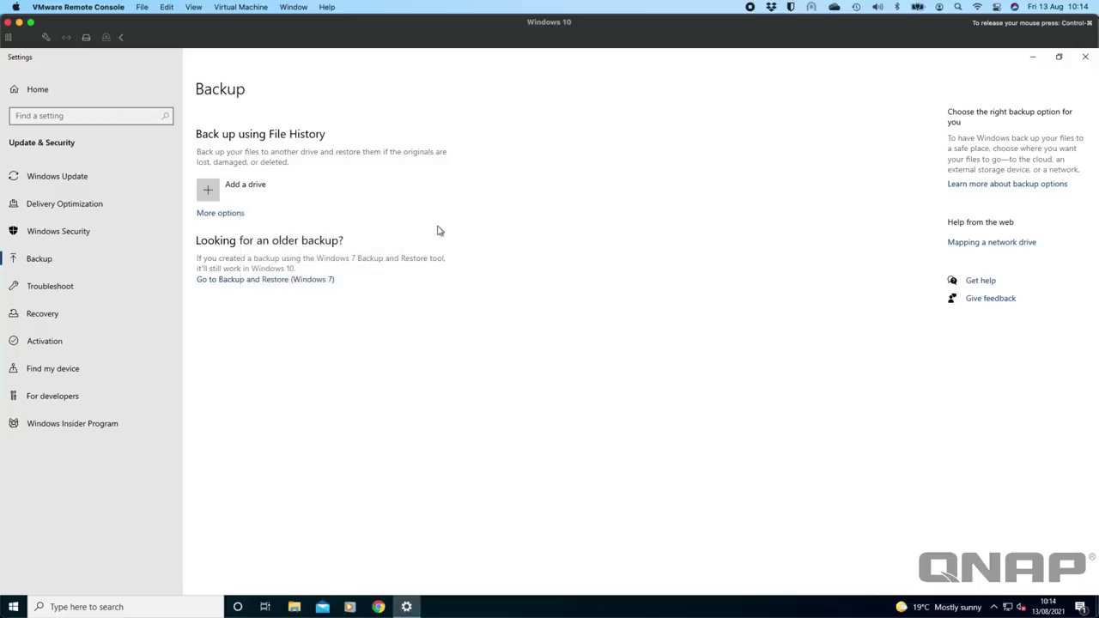
left_click(221, 215)
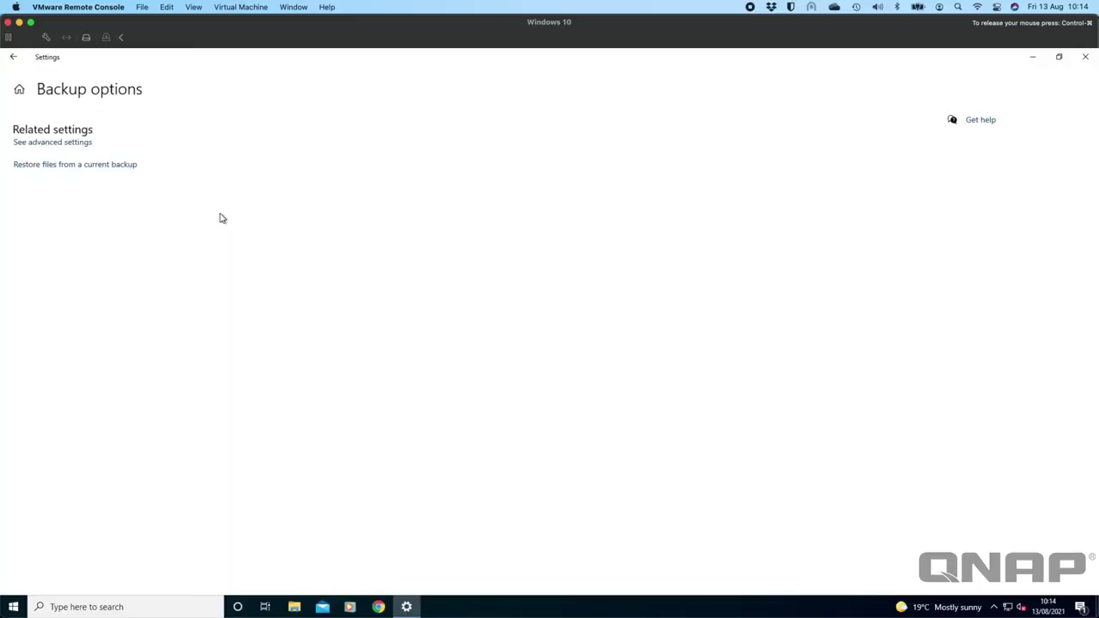
left_click(49, 147)
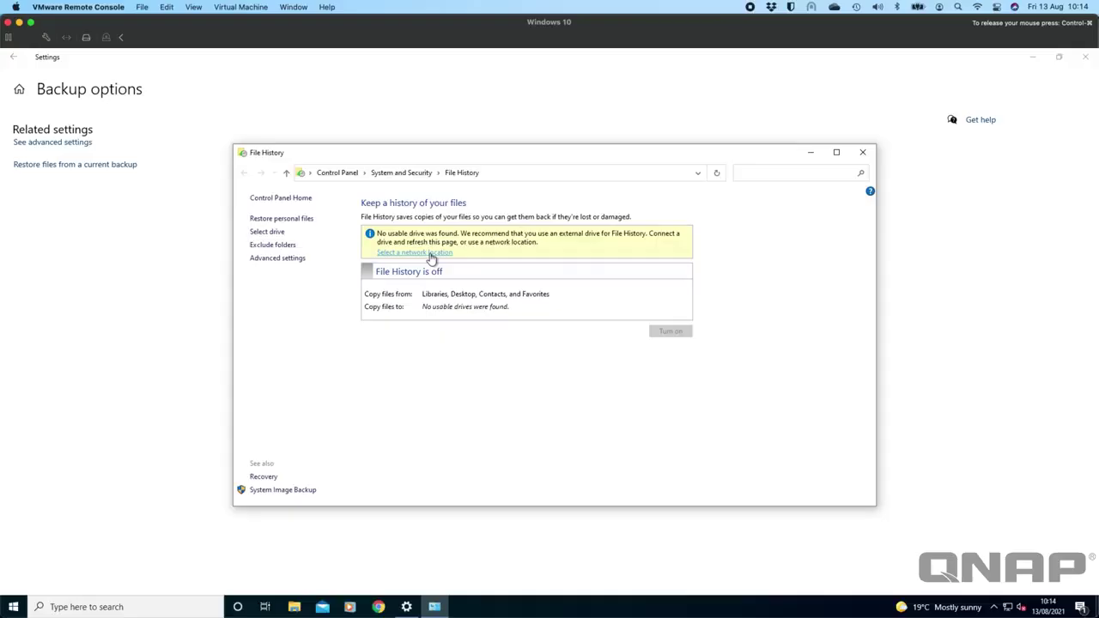
- Add network location \\TVS-h1288X\Backup-Win10 as the File History drive
left_click(432, 254)
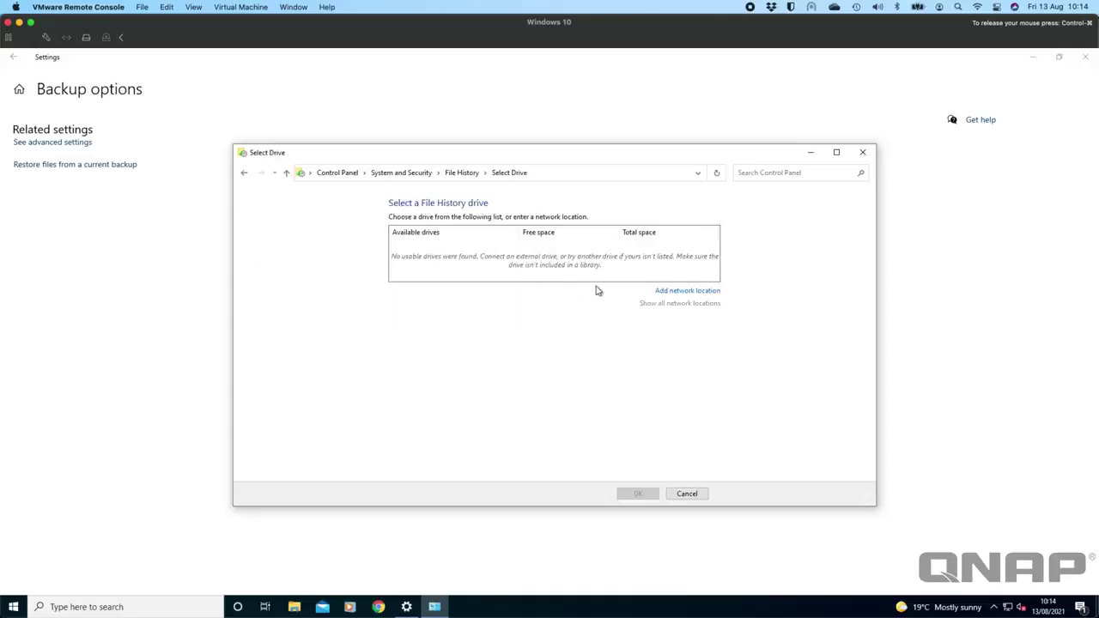
left_click(692, 293)
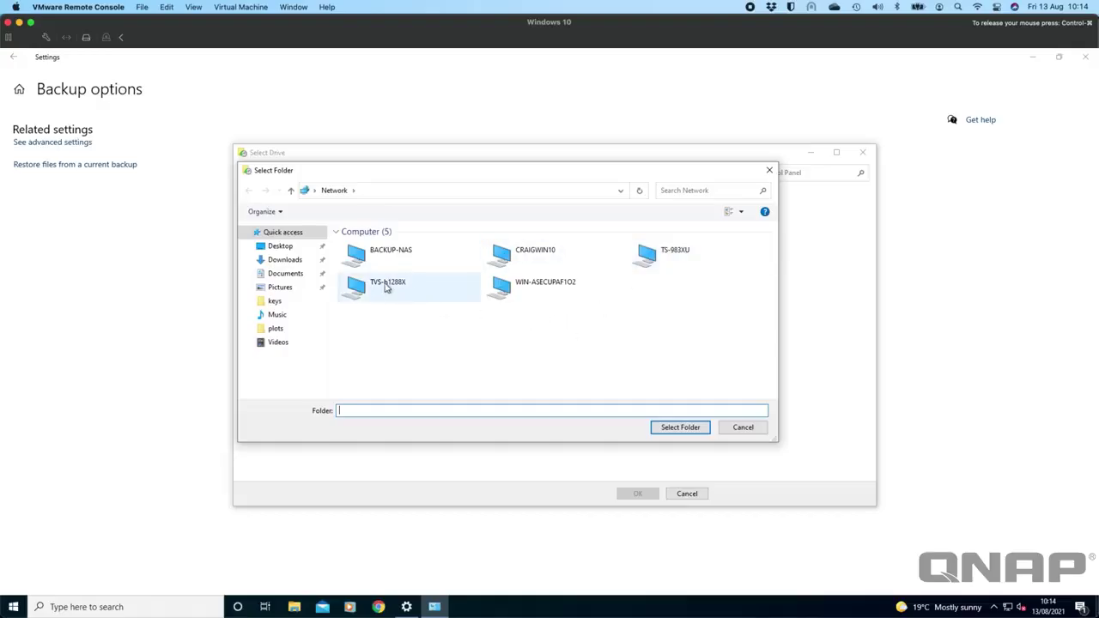
left_click(388, 288)
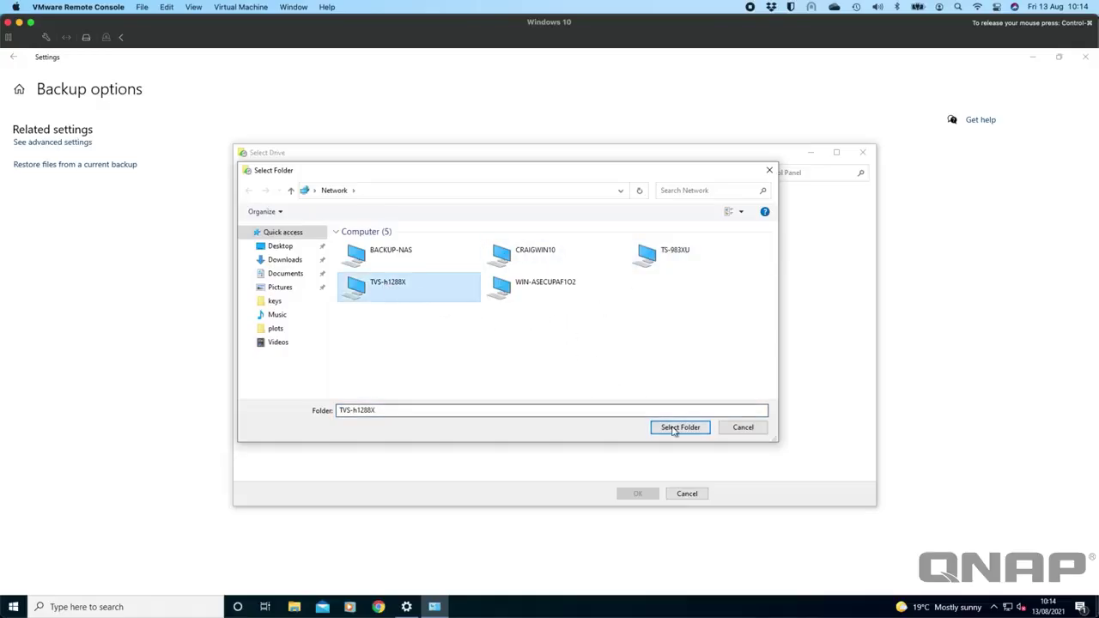
double_click(447, 299)
left_click(378, 247)
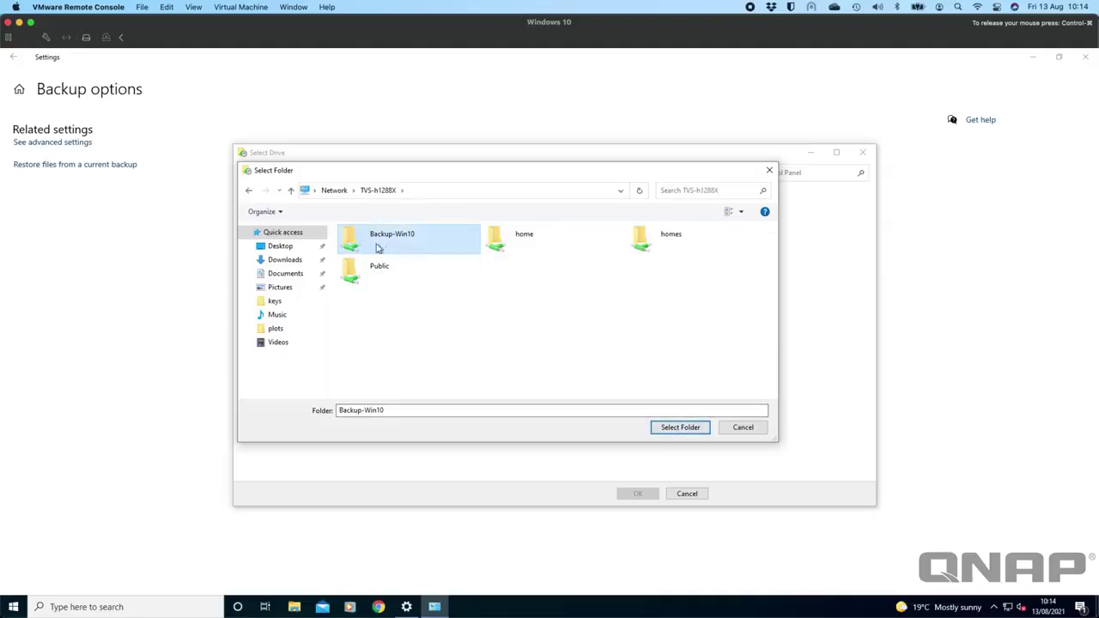
left_click(679, 428)
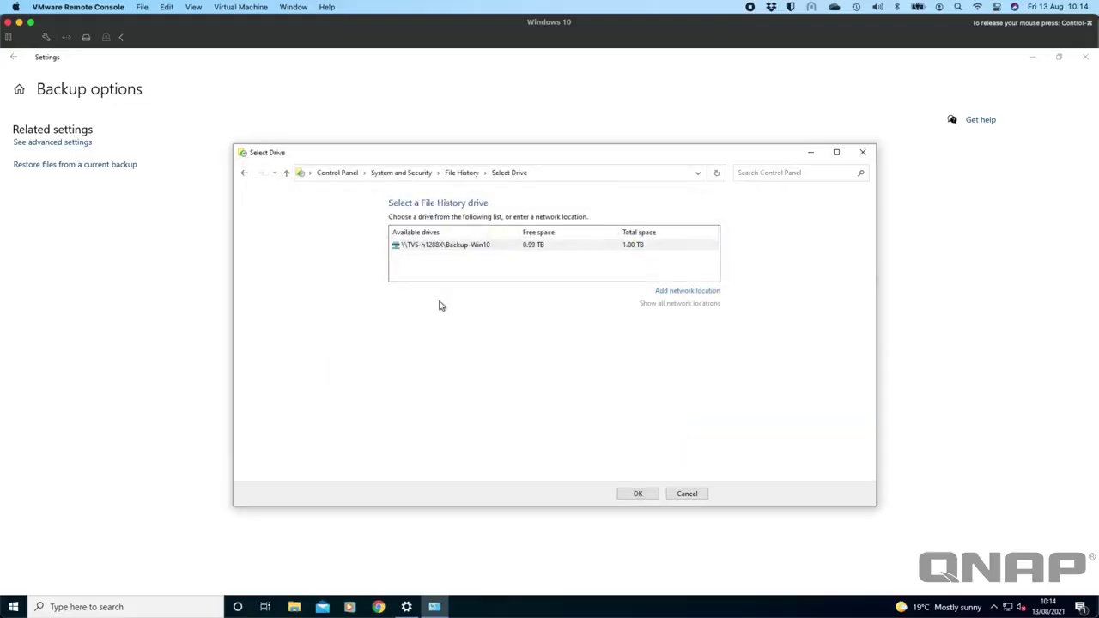
left_click(639, 495)
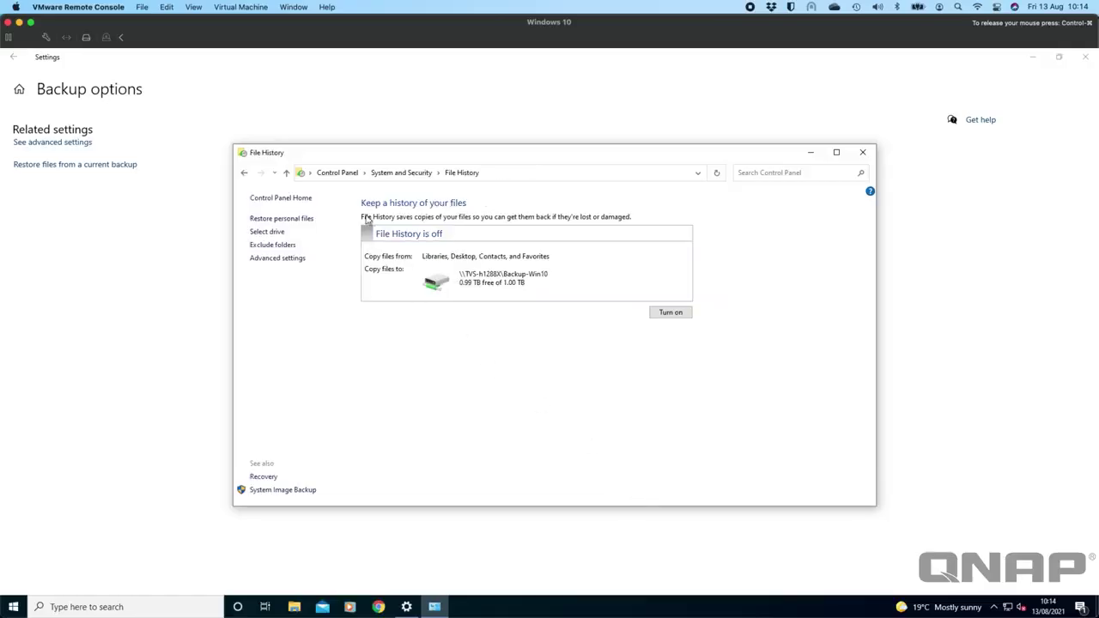
- Turn on File History, close its window, and return to the Backup page
left_click(678, 312)
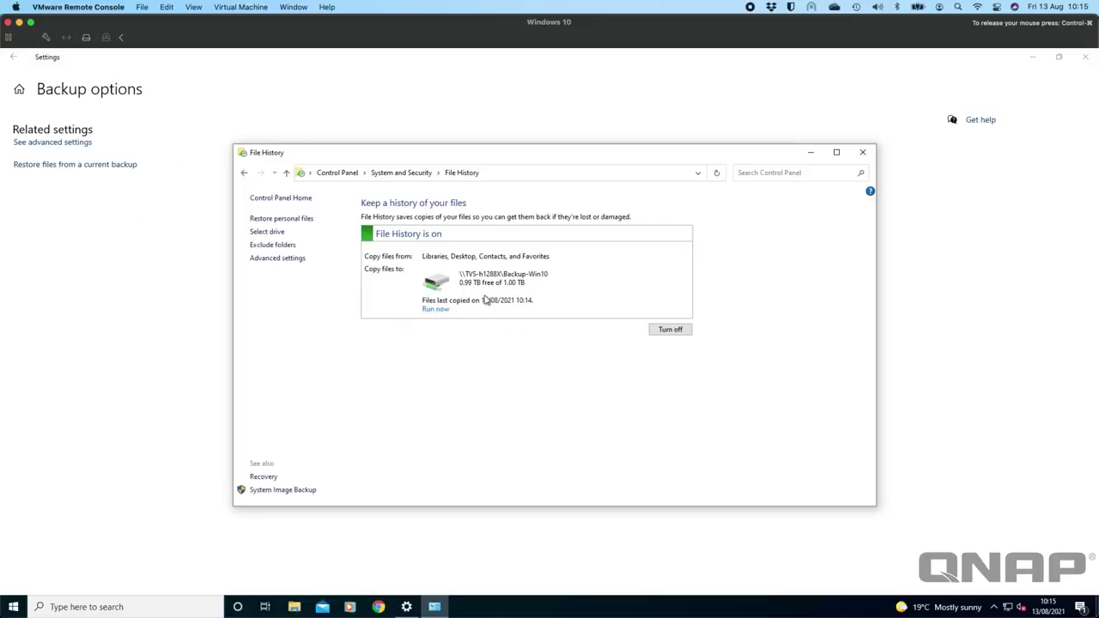
left_click(863, 152)
left_click(14, 57)
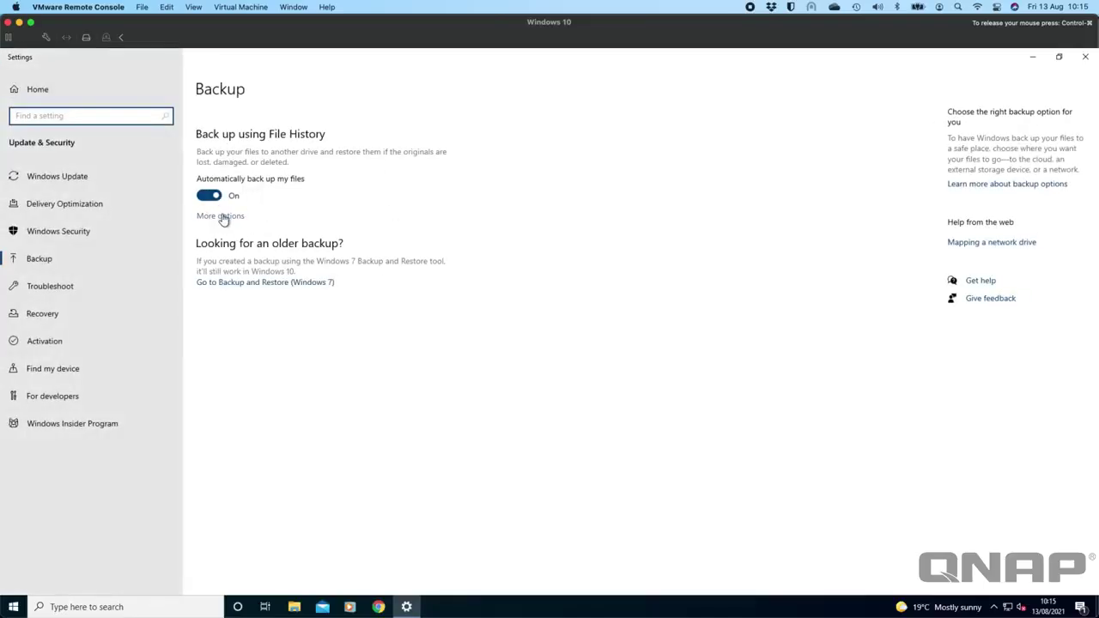
- Review Backup options (119 KB, hourly, kept forever), then reopen File History via See advanced settings
left_click(220, 216)
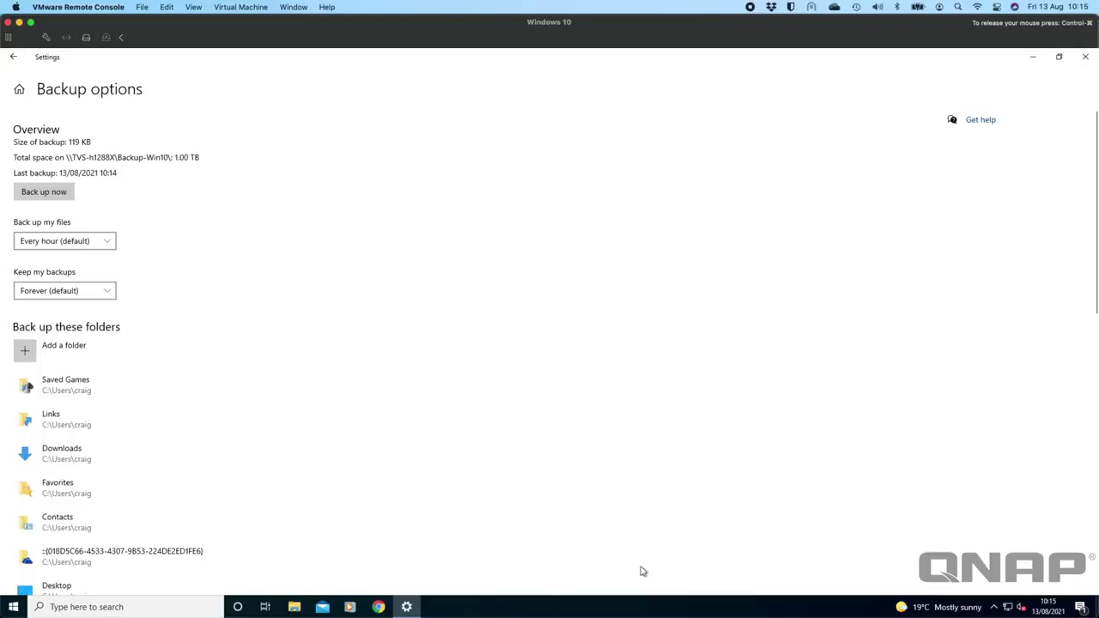
scroll(180, 341, "down", 2)
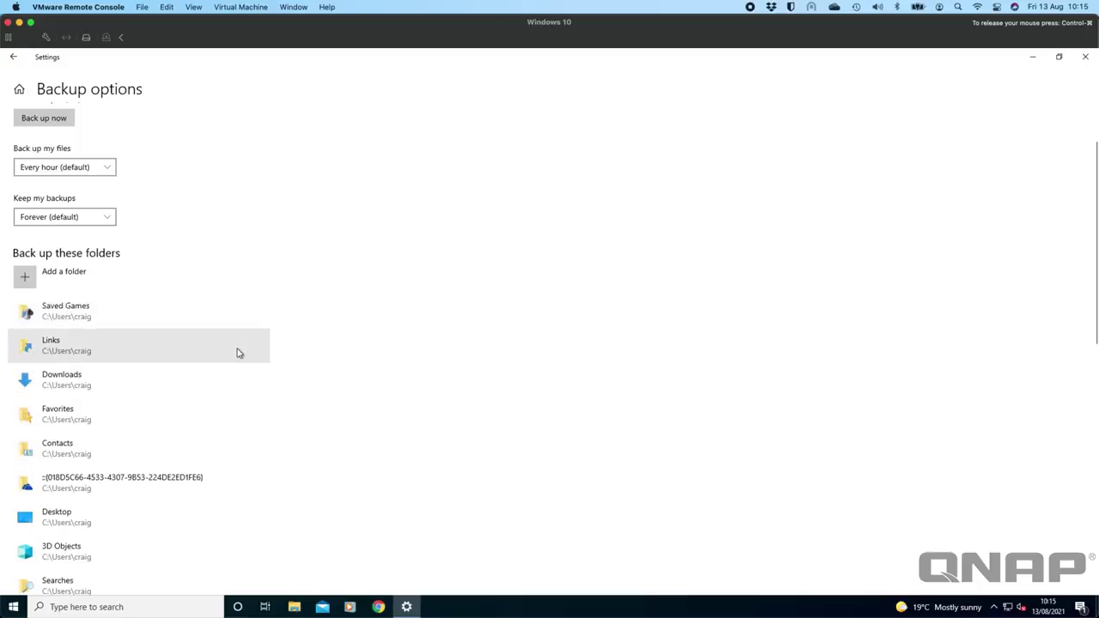
scroll(239, 352, "down", 1)
scroll(239, 352, "down", 13)
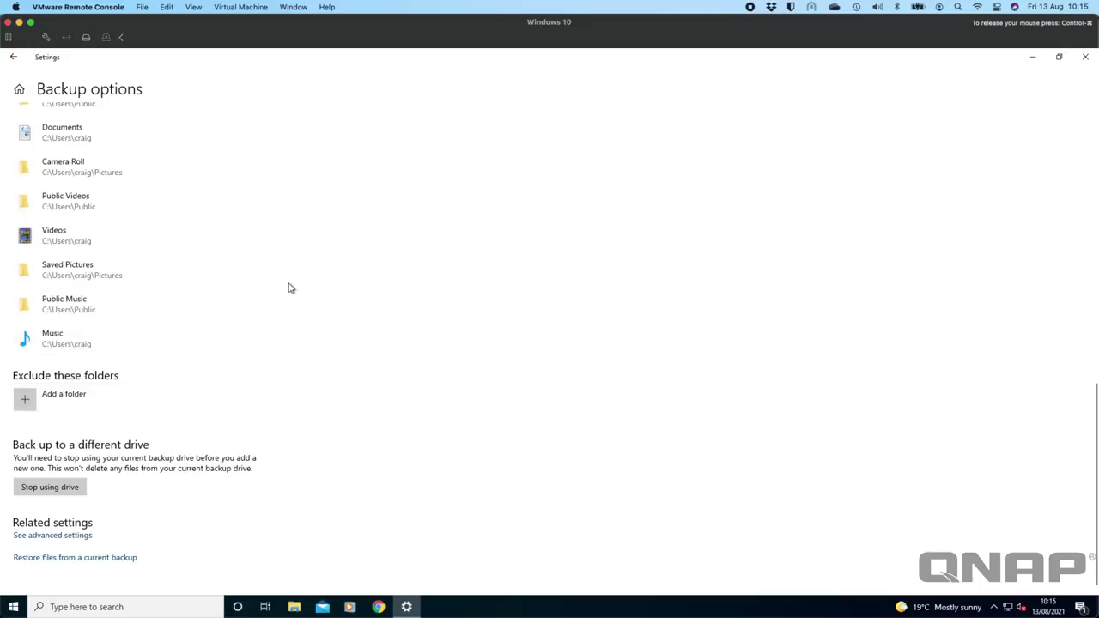
scroll(288, 288, "up", 10)
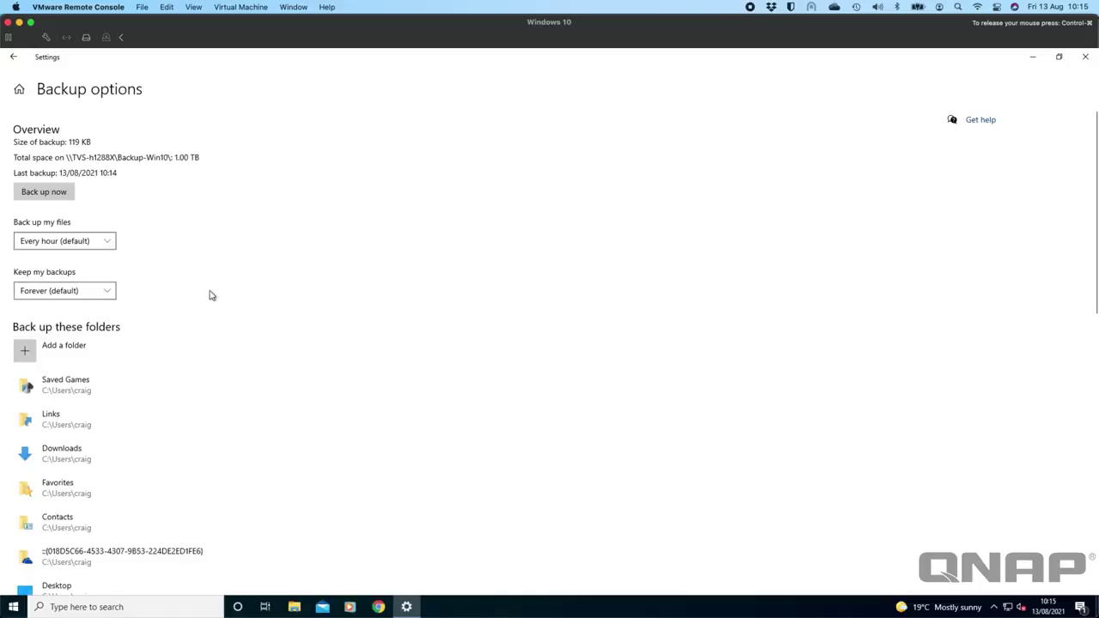
scroll(211, 295, "down", 10)
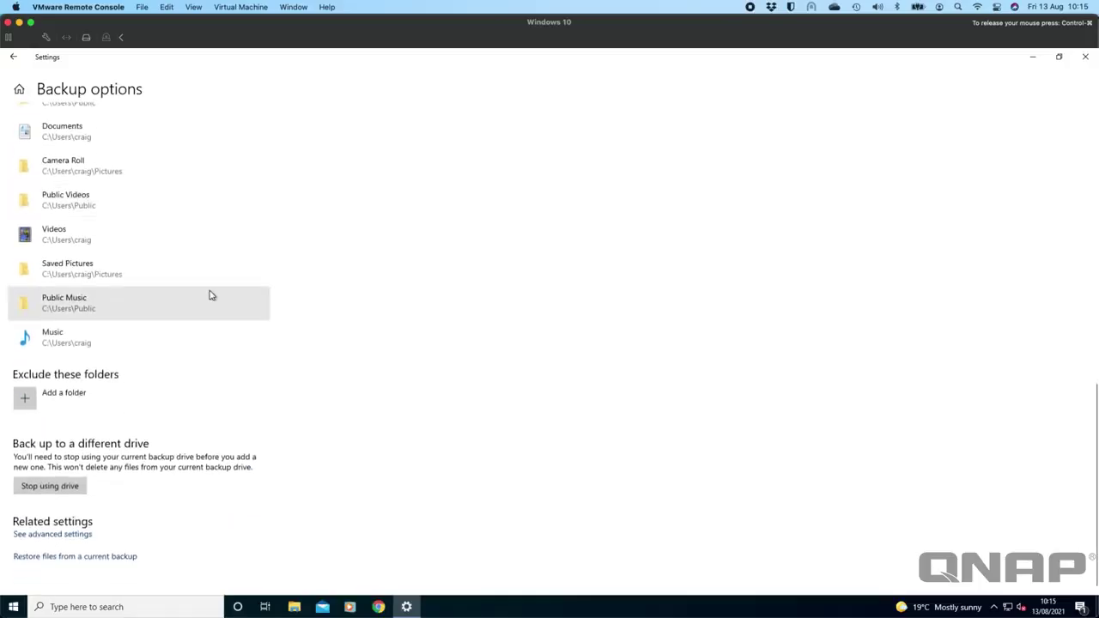
left_click(47, 536)
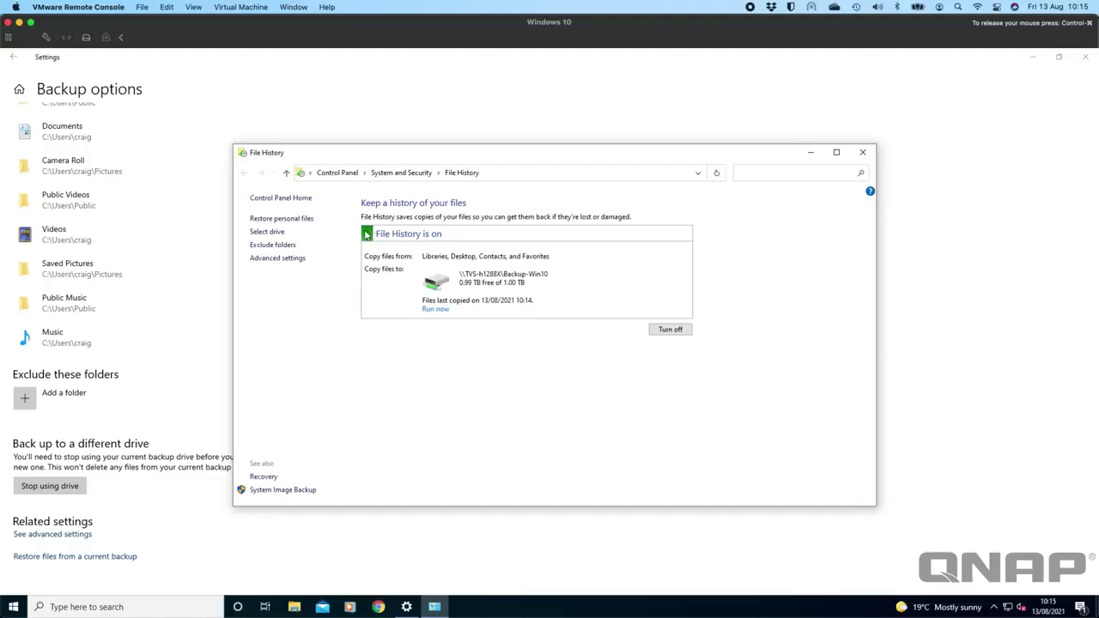
left_click(280, 257)
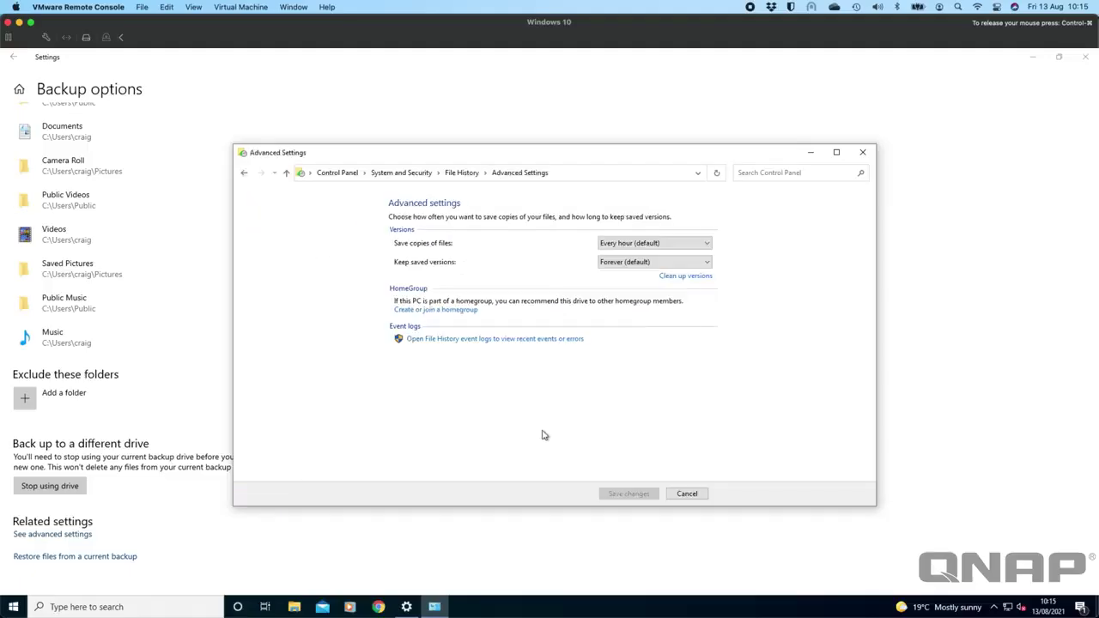
left_click(661, 245)
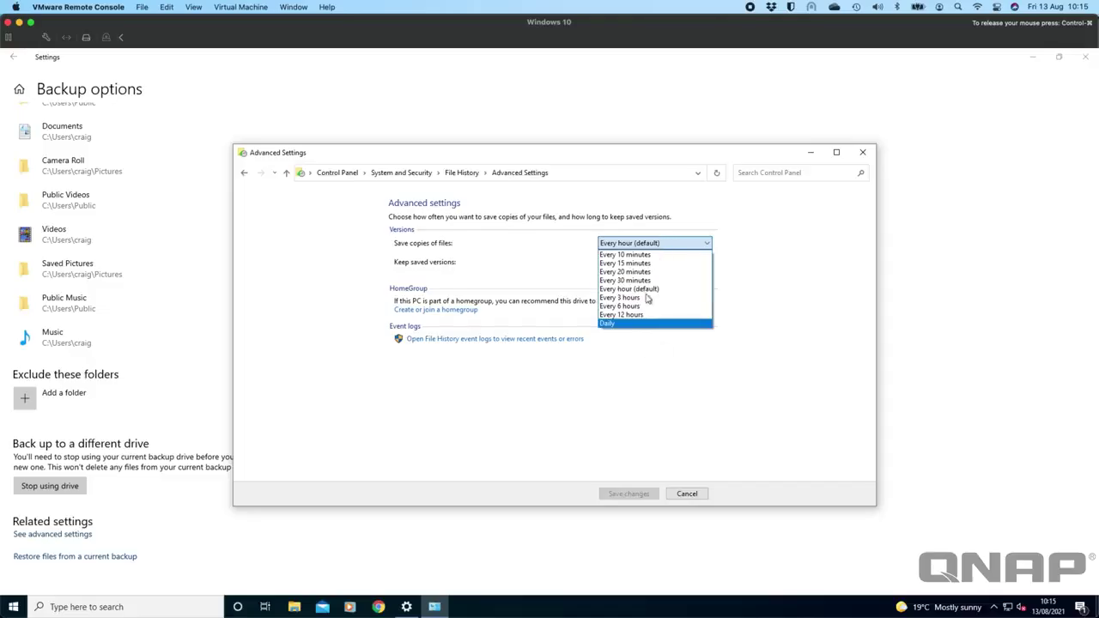
left_click(816, 299)
left_click(700, 262)
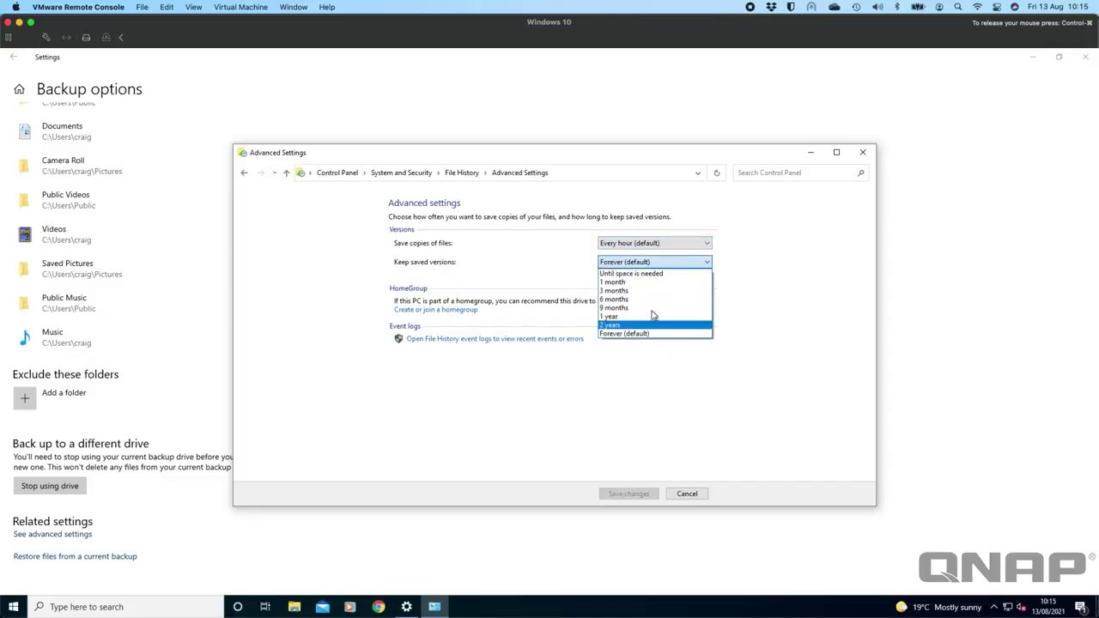
left_click(769, 320)
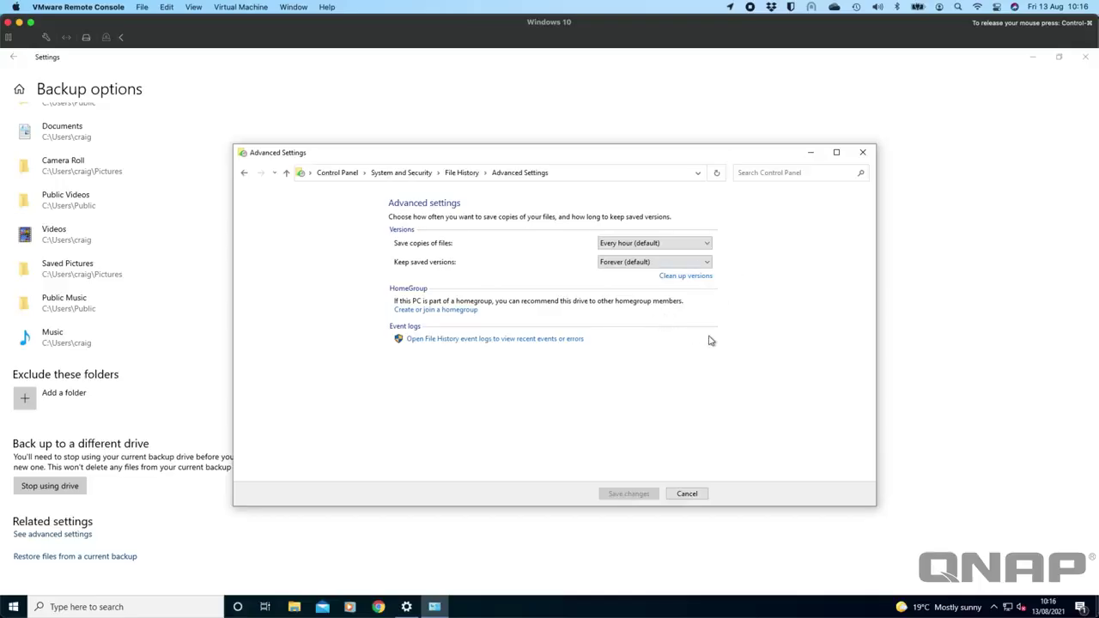
left_click(688, 494)
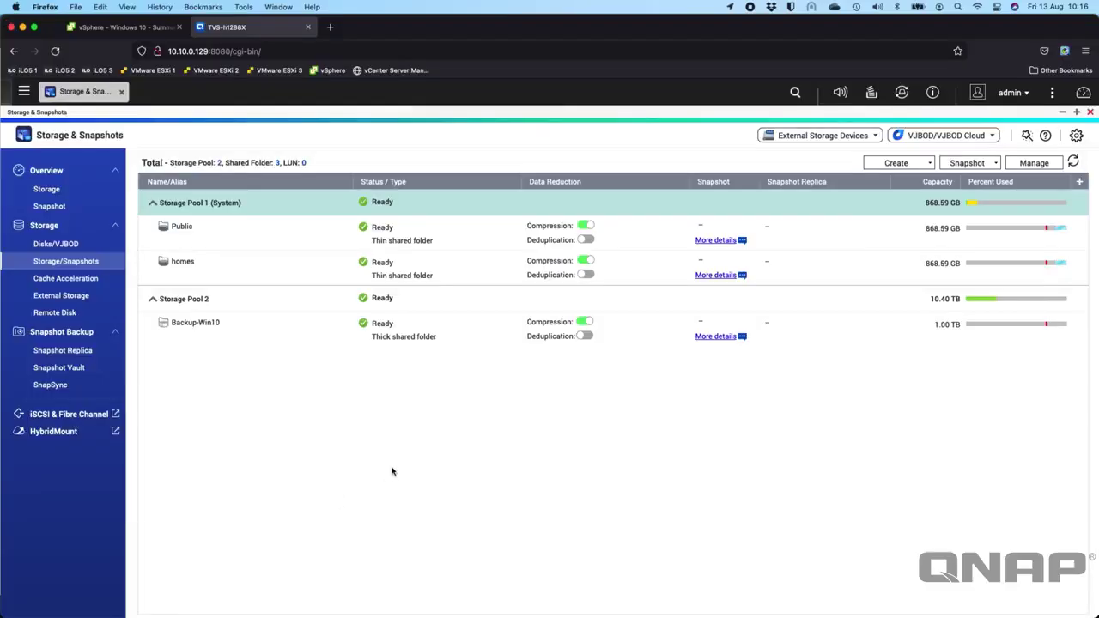
- In File Station, browse Backup-Win10 through the user and PC folders down to Data\C showing Users
left_click(24, 91)
left_click(53, 386)
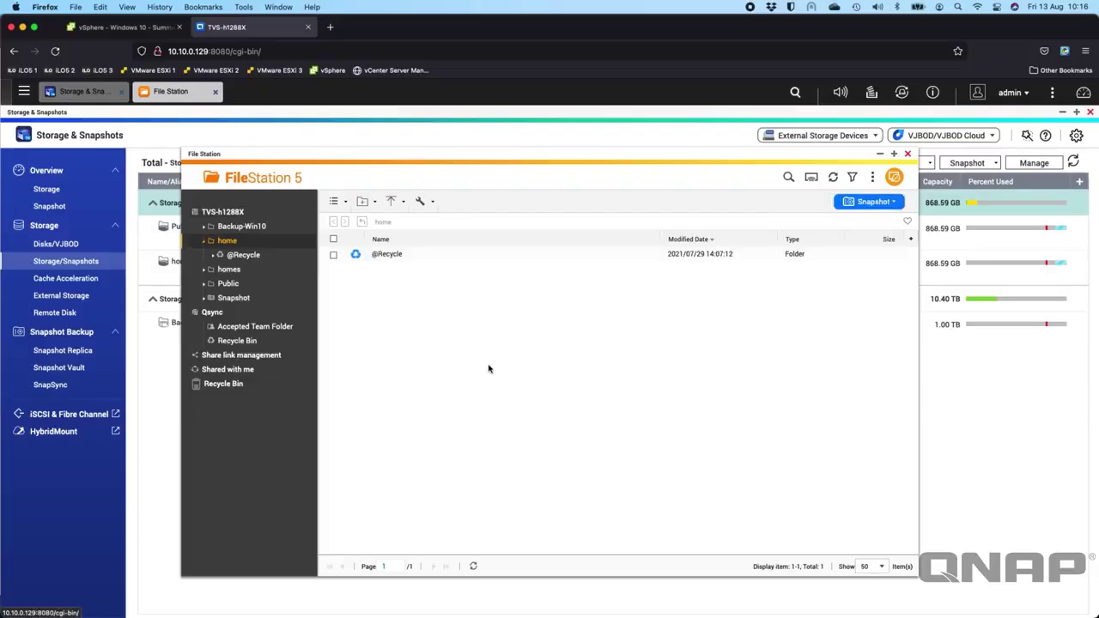
left_click(254, 226)
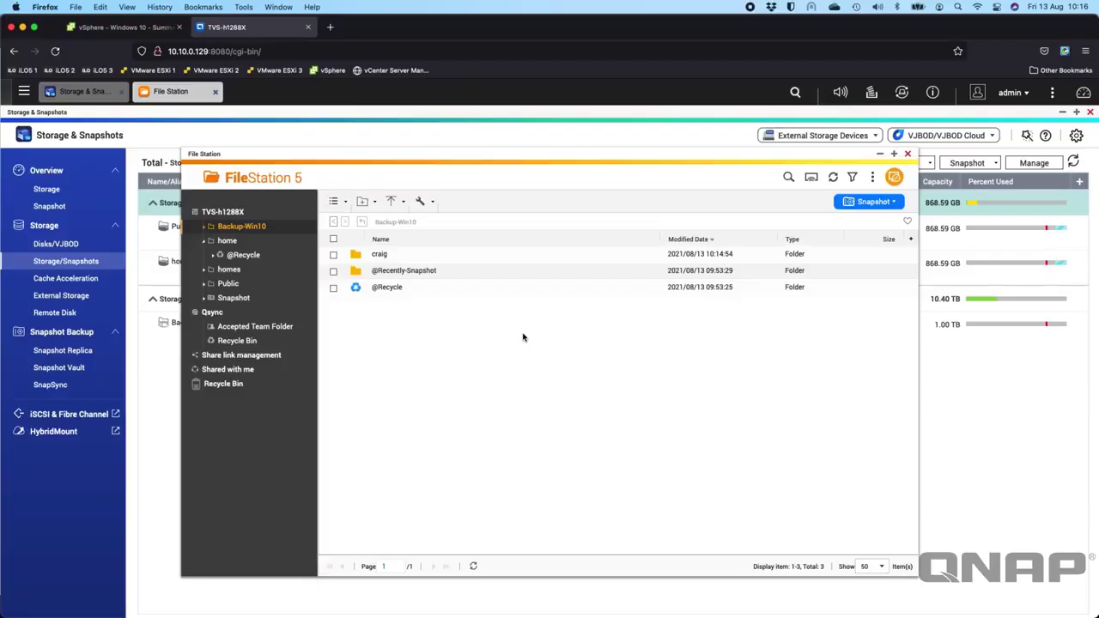
left_click(379, 256)
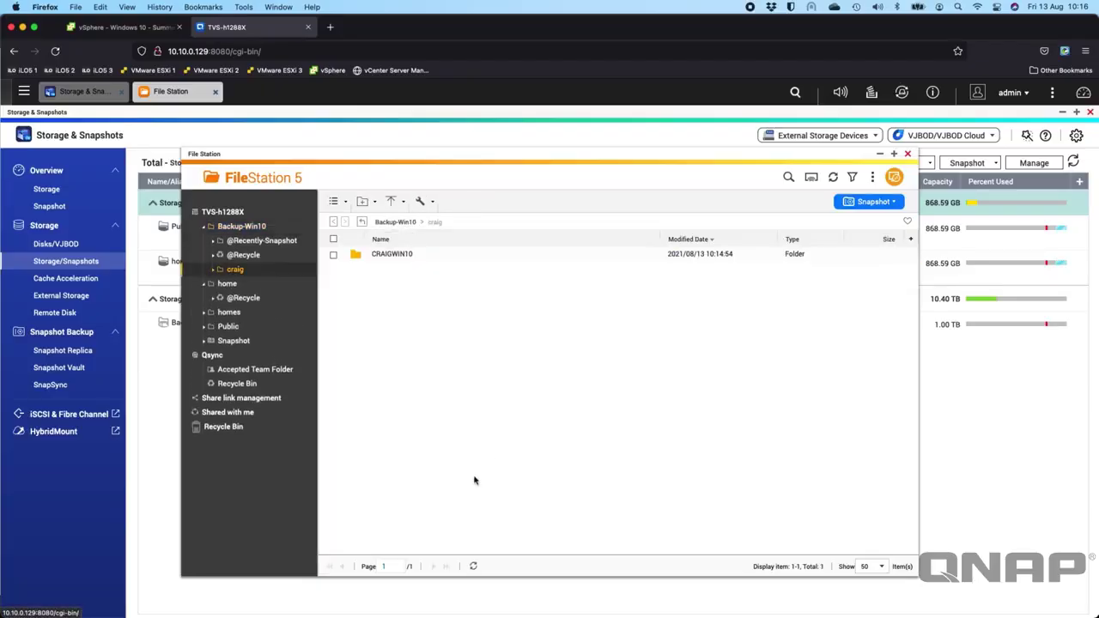
left_click(390, 256)
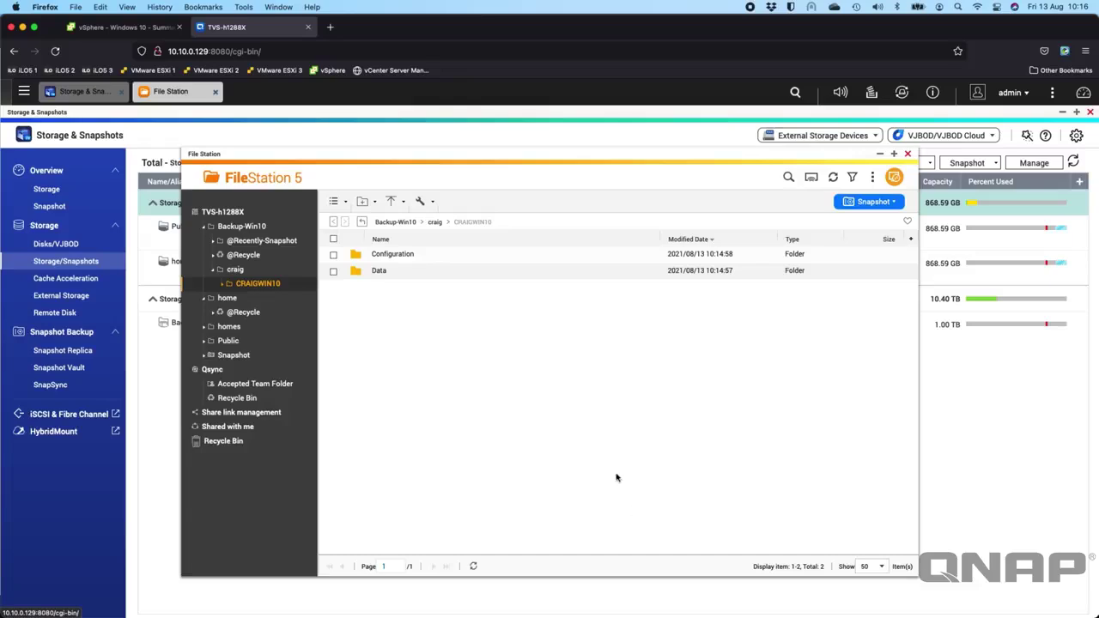
left_click(379, 272)
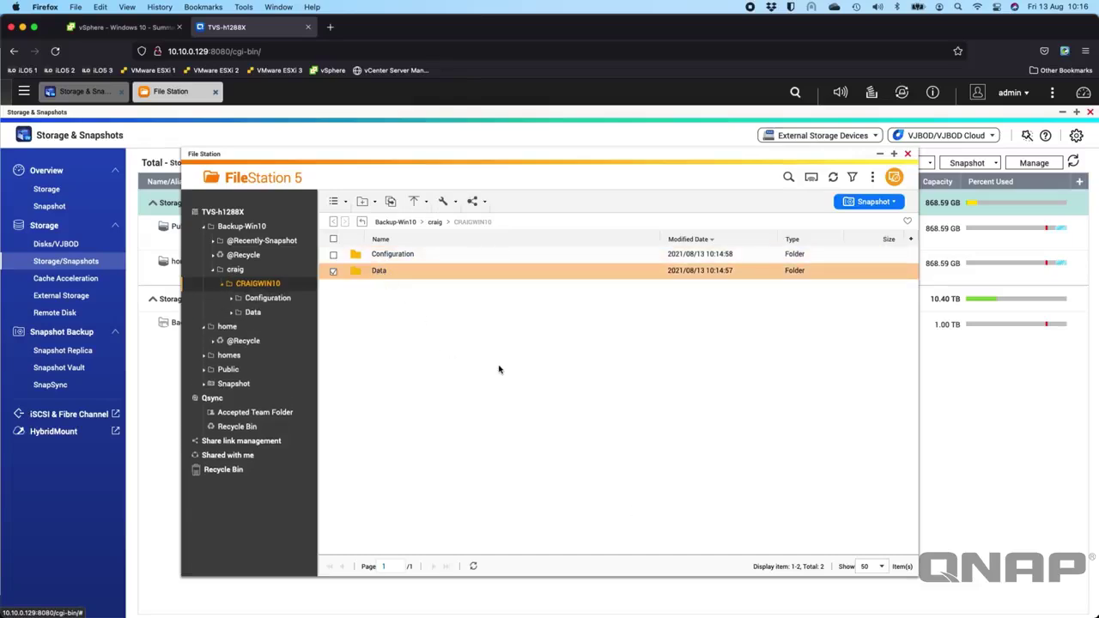
left_click(374, 255)
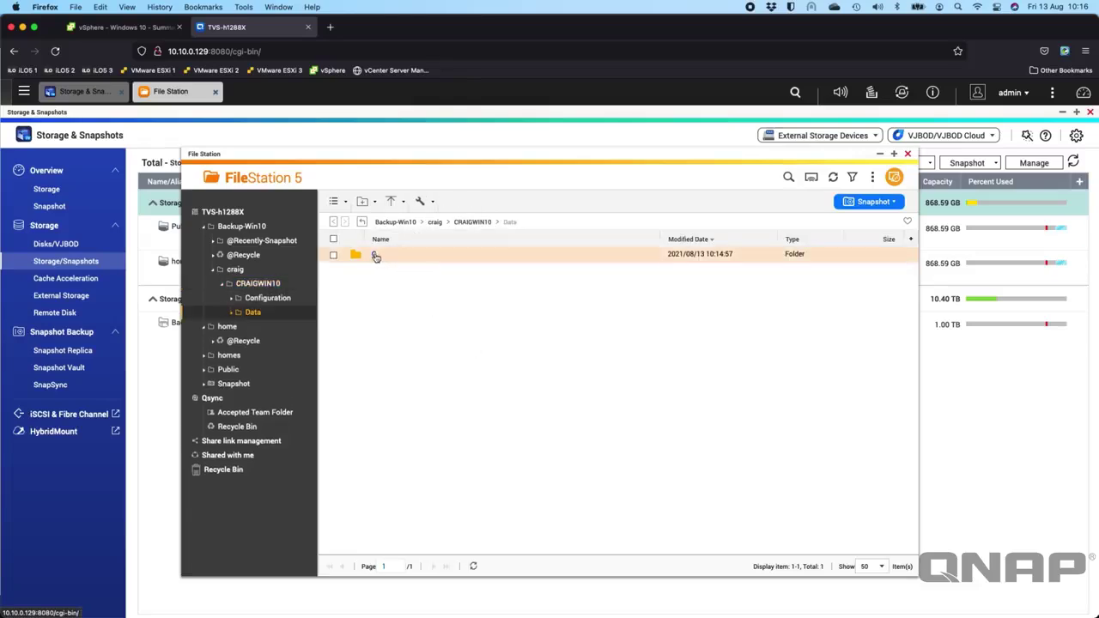
double_click(374, 255)
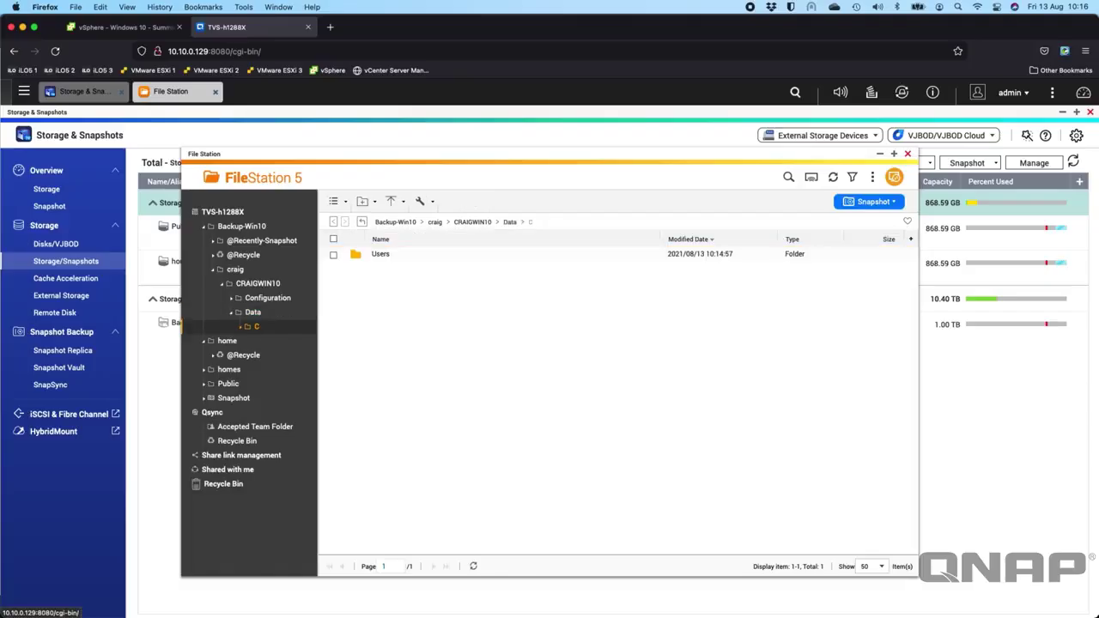